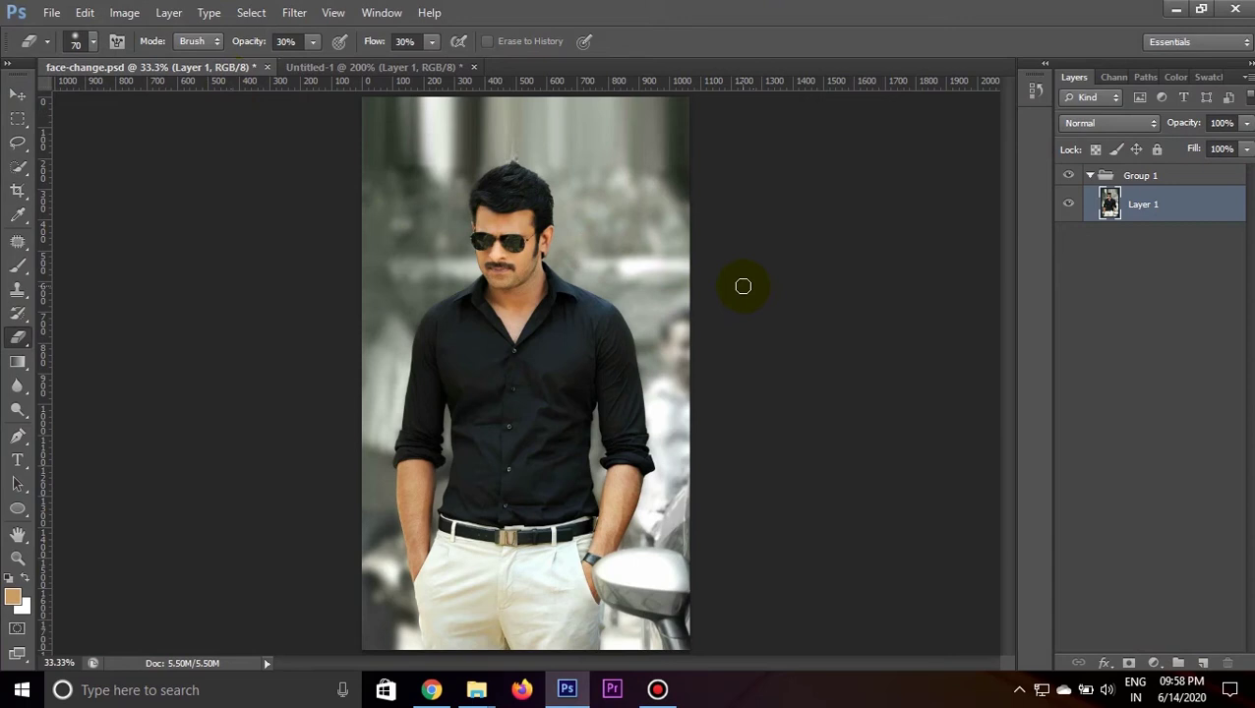
# Bring the Untitled-1 face close-up document to the front instead of face-change.psd.
pyautogui.click(368, 67)
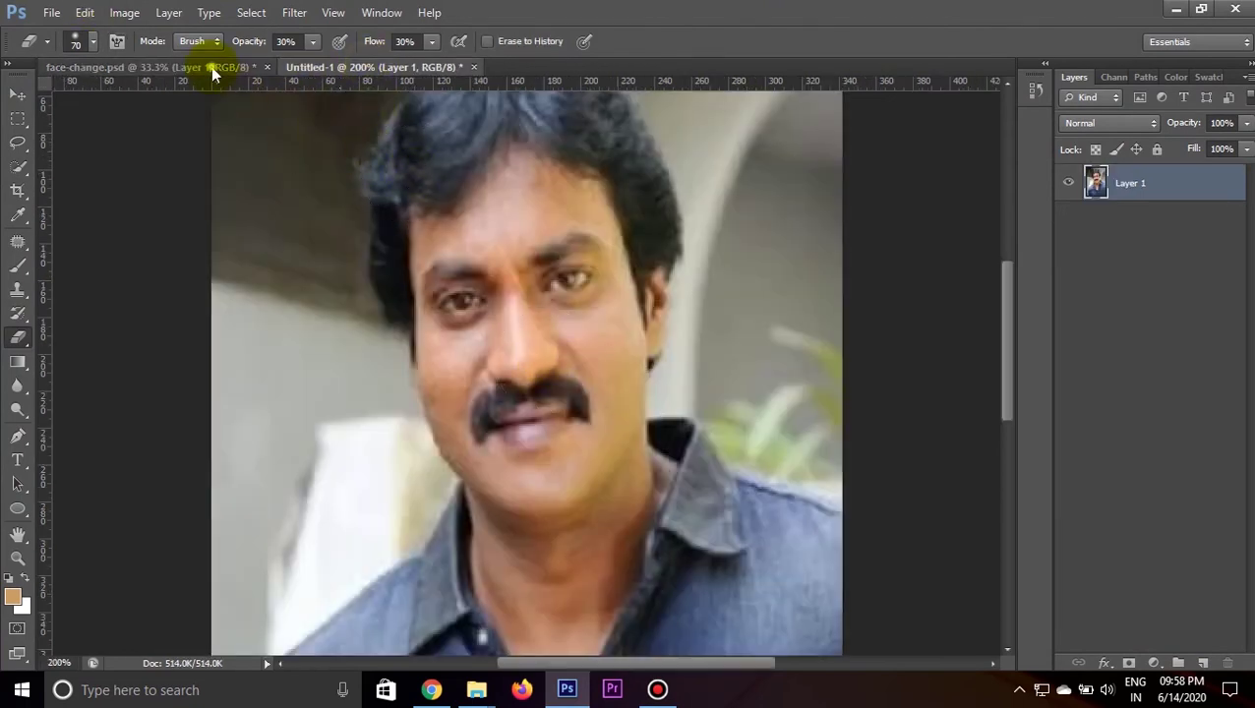
pyautogui.click(147, 67)
pyautogui.click(374, 67)
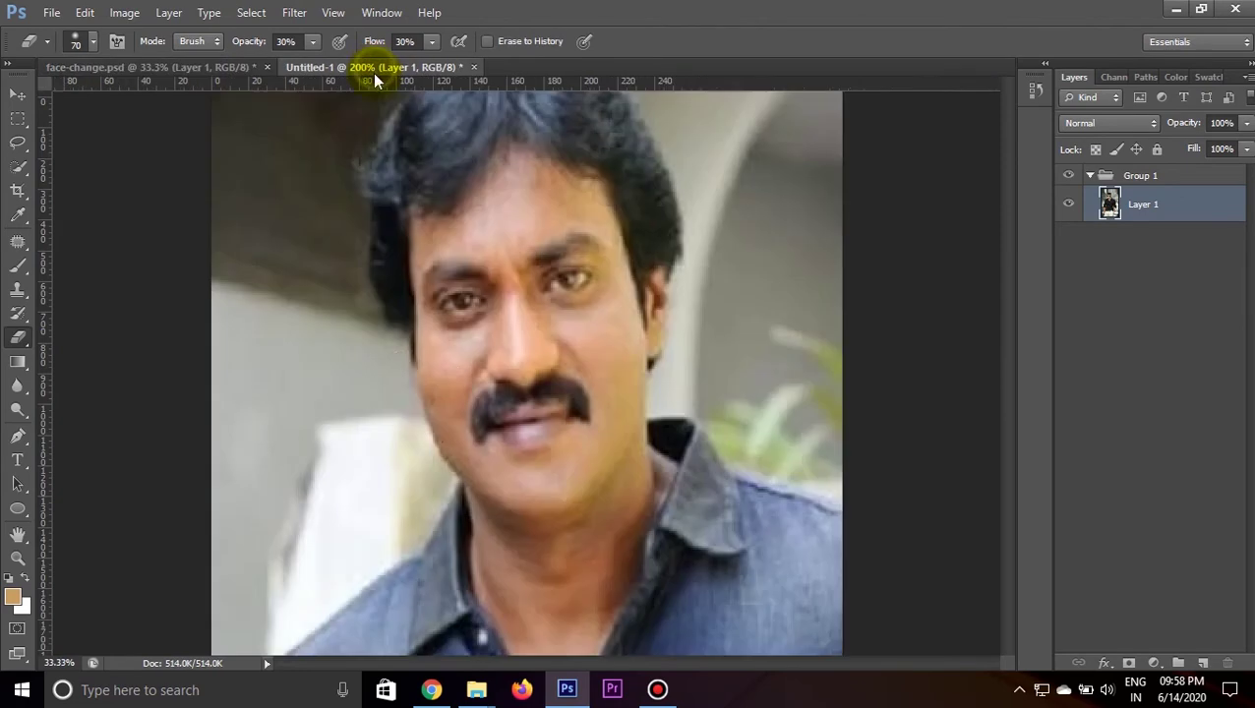
pyautogui.scroll(-1, 541, 429)
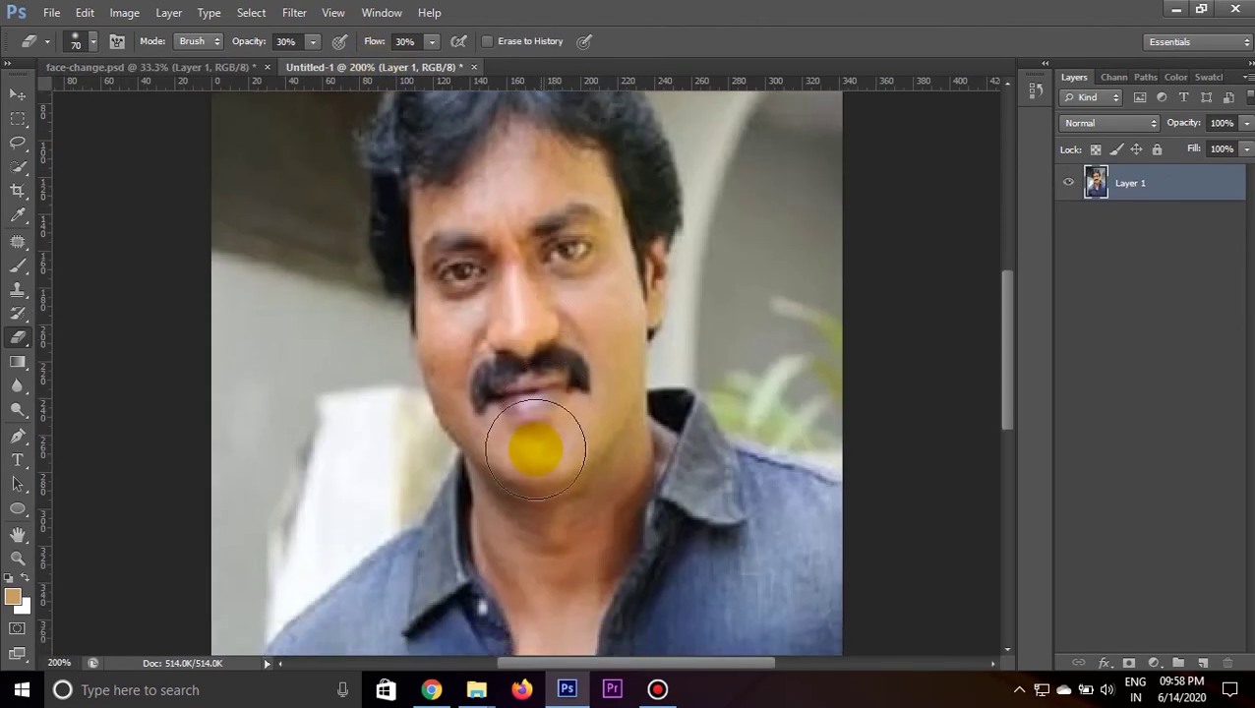
pyautogui.scroll(-1, 541, 429)
pyautogui.scroll(-1, 539, 433)
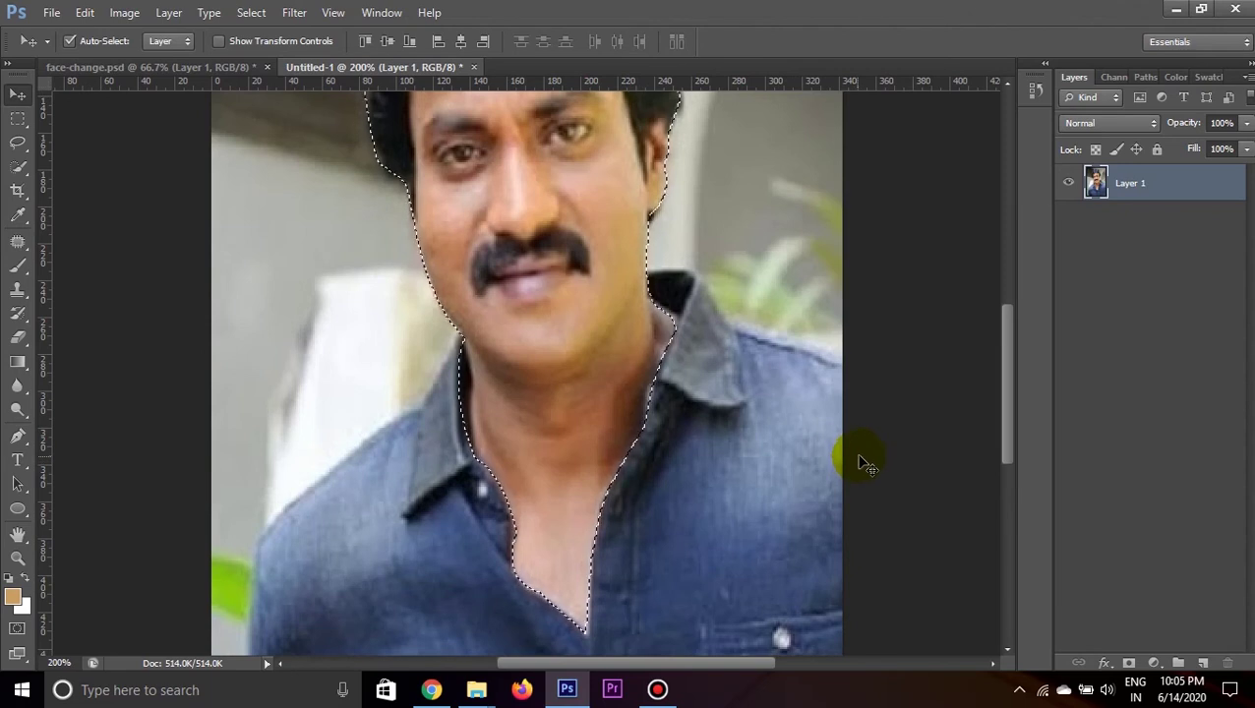
# Return to the face-change.psd photo of the man in the black shirt.
pyautogui.click(212, 70)
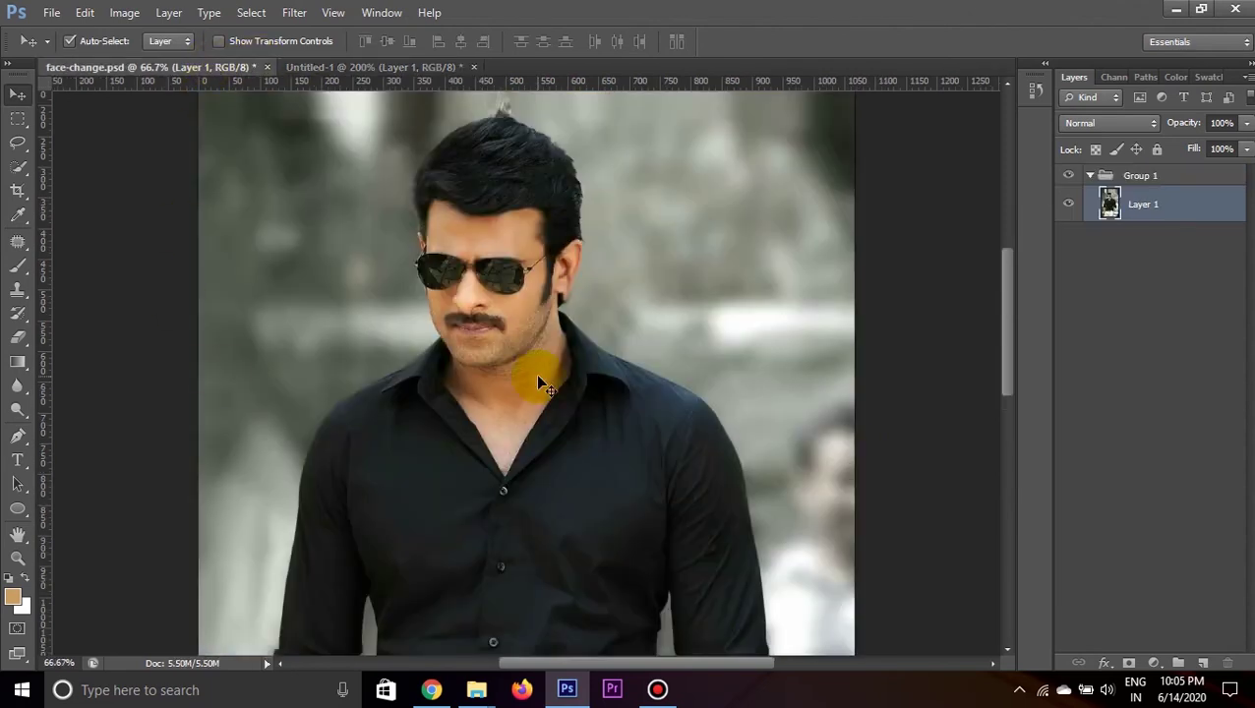
# Paste the face onto a new layer, scaled to about 229% and rotated 9.16° over the head.
pyautogui.hotkey('ctrl', 'v')
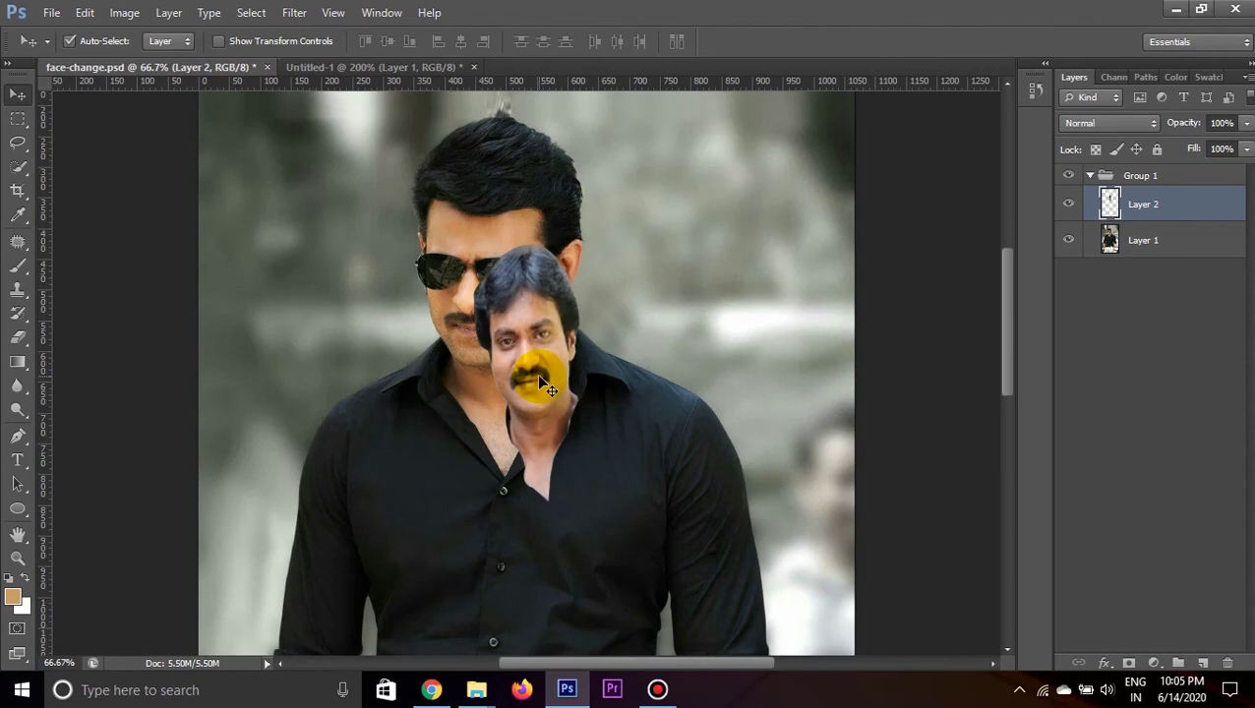
pyautogui.hotkey('ctrl', 't')
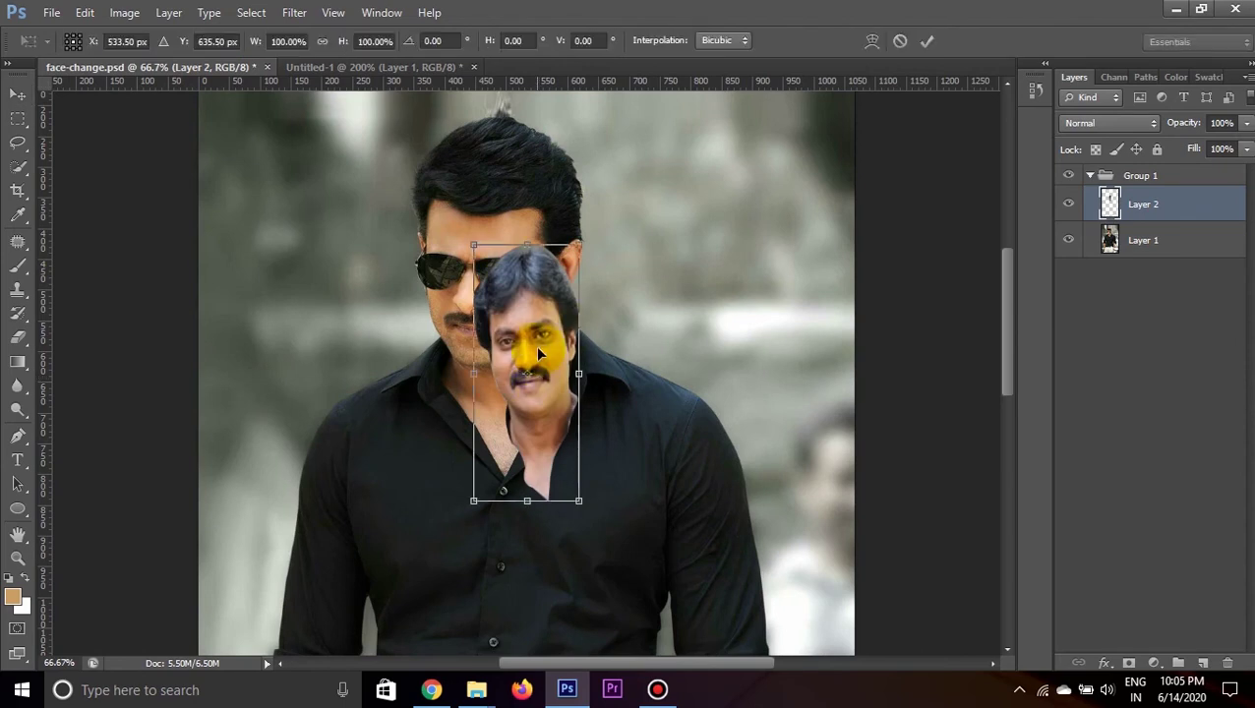
pyautogui.moveTo(537, 379); pyautogui.dragTo(491, 228)
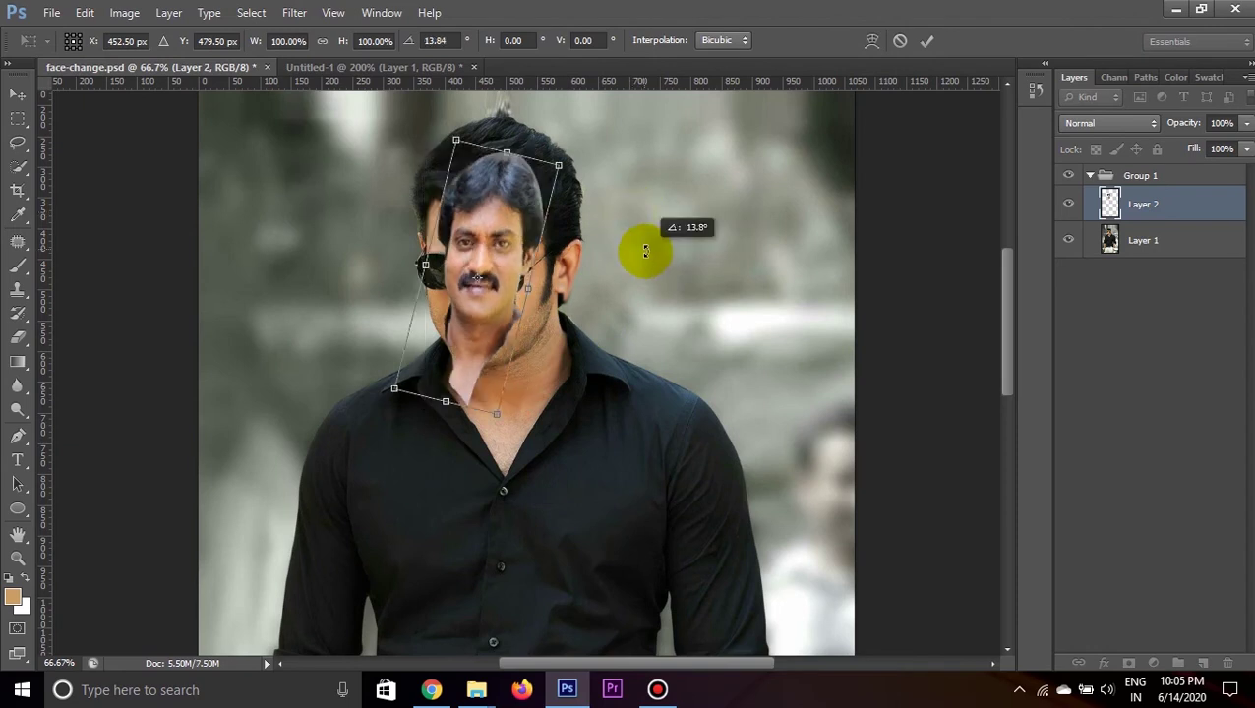
pyautogui.moveTo(631, 211); pyautogui.dragTo(642, 236)
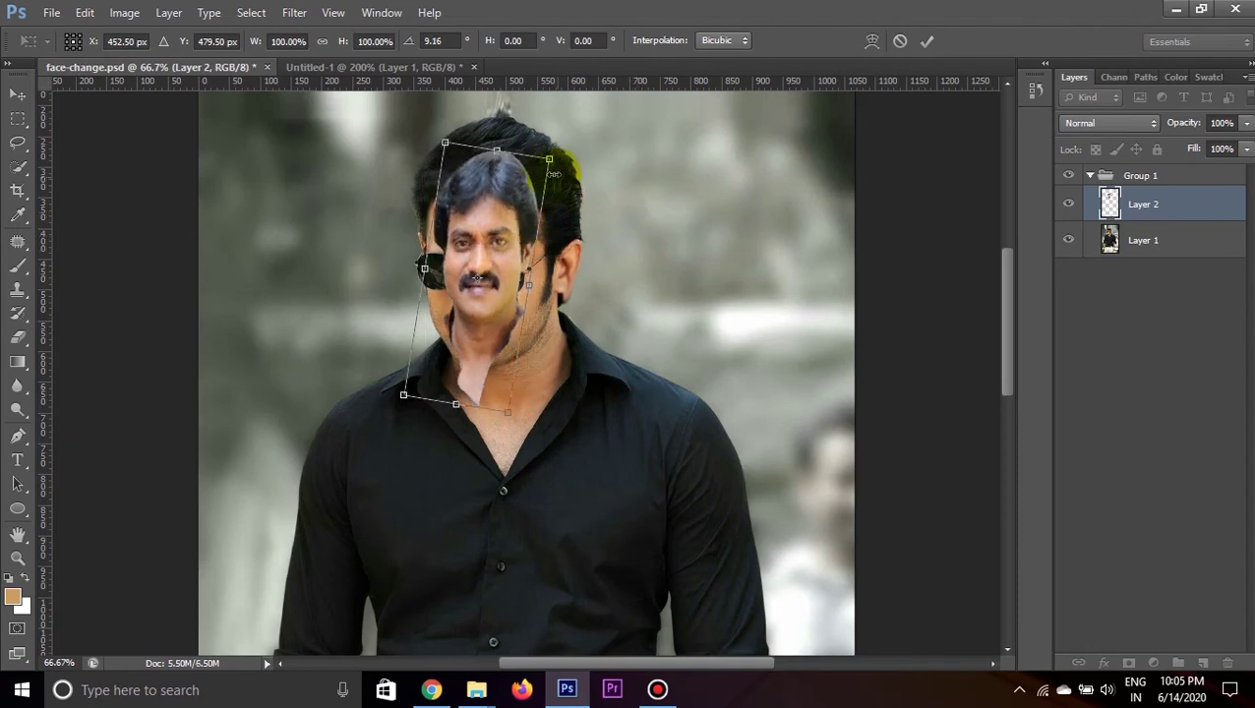
pyautogui.moveTo(550, 160); pyautogui.dragTo(811, 134)
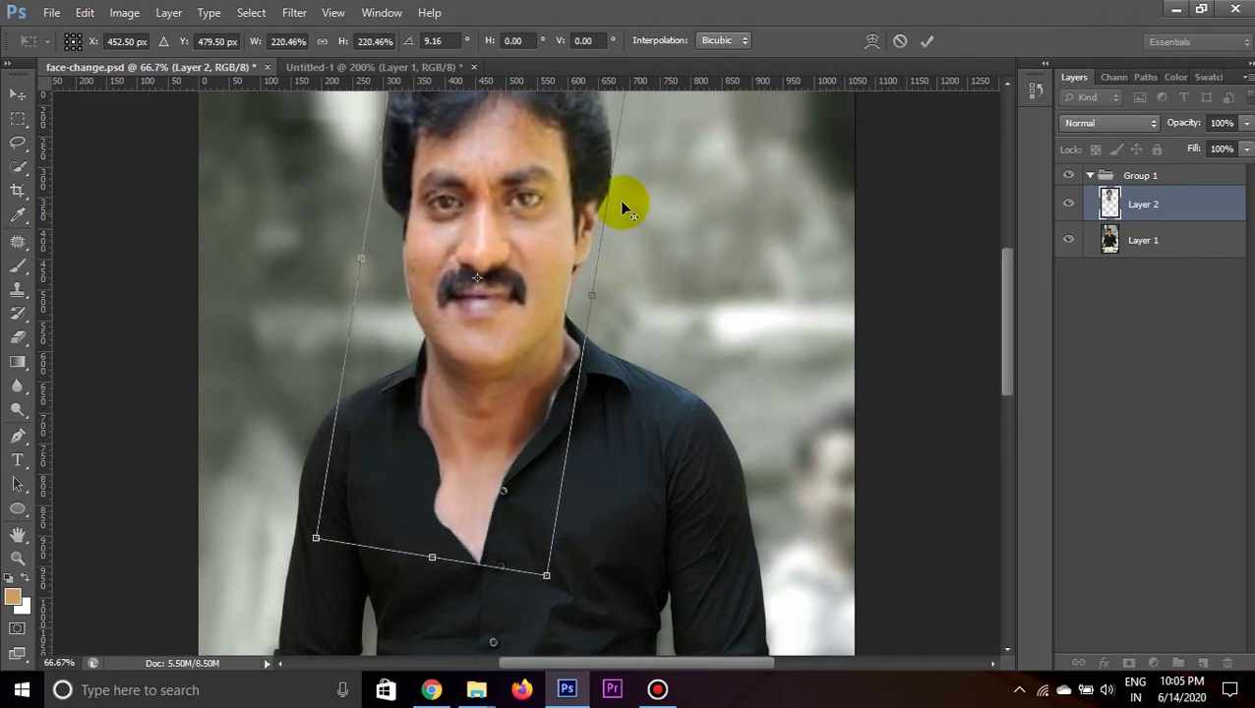
pyautogui.scroll(2, 669, 288)
pyautogui.scroll(1, 686, 281)
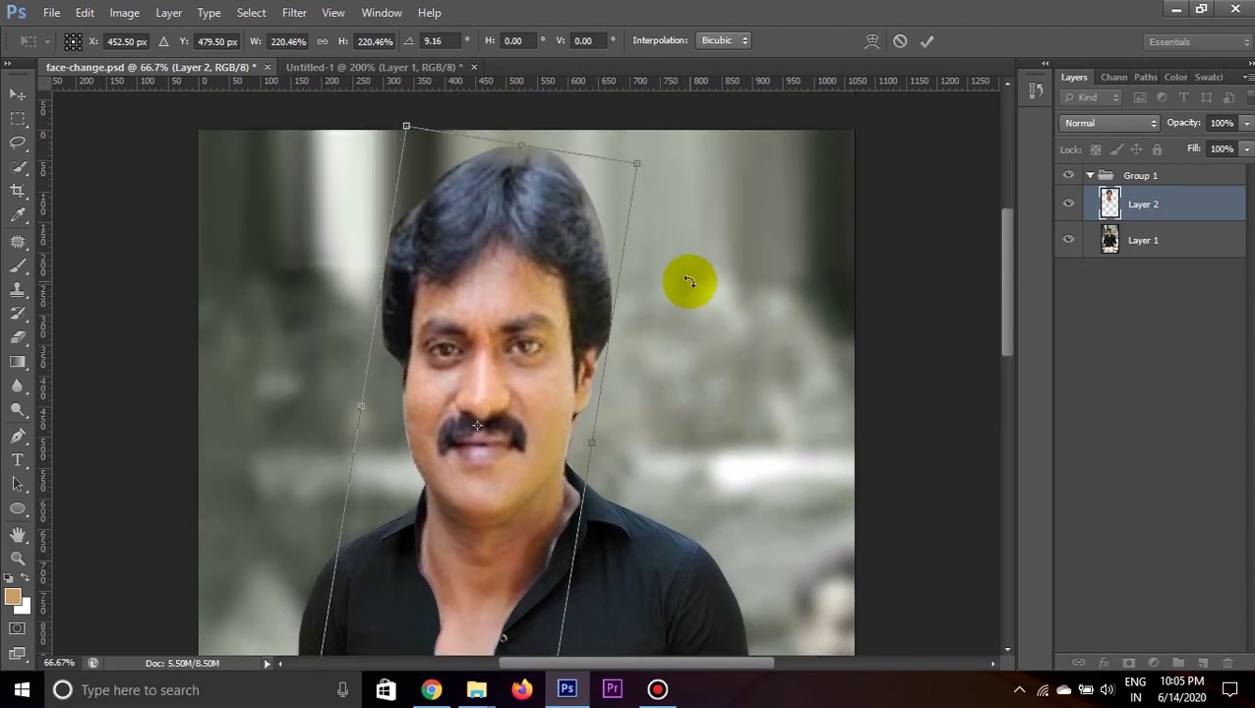
pyautogui.moveTo(640, 166); pyautogui.dragTo(648, 160)
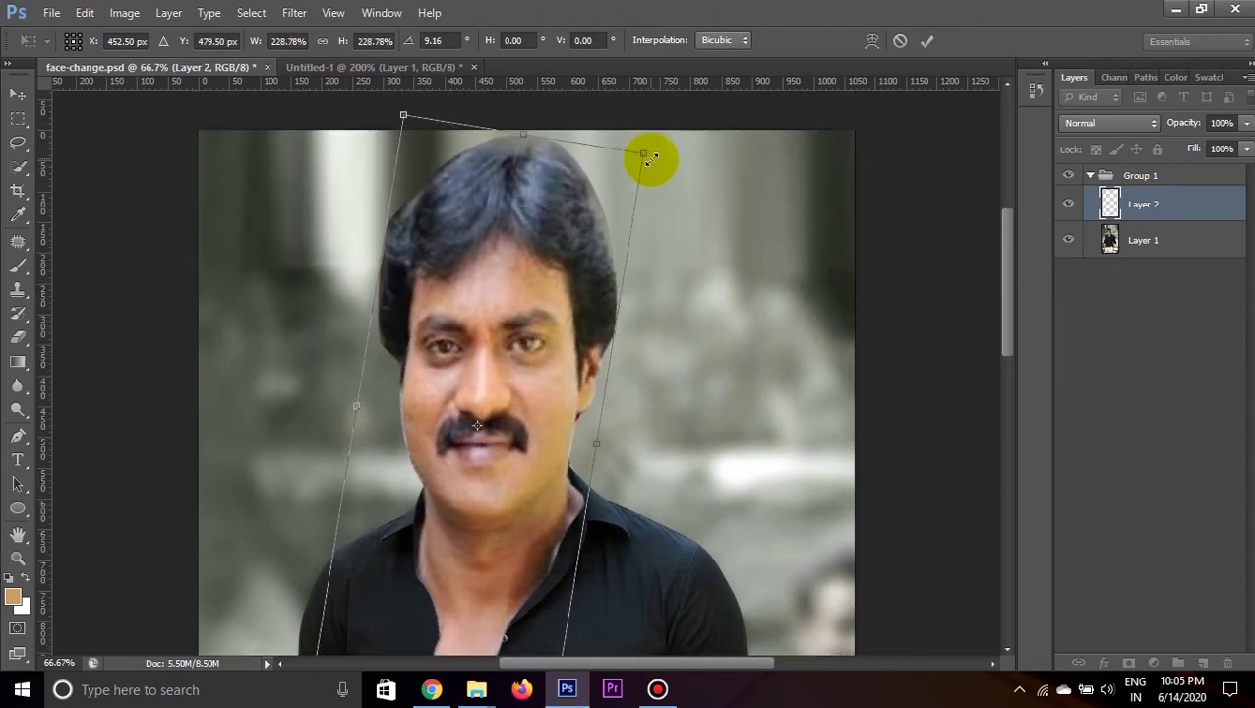
pyautogui.press('Return')
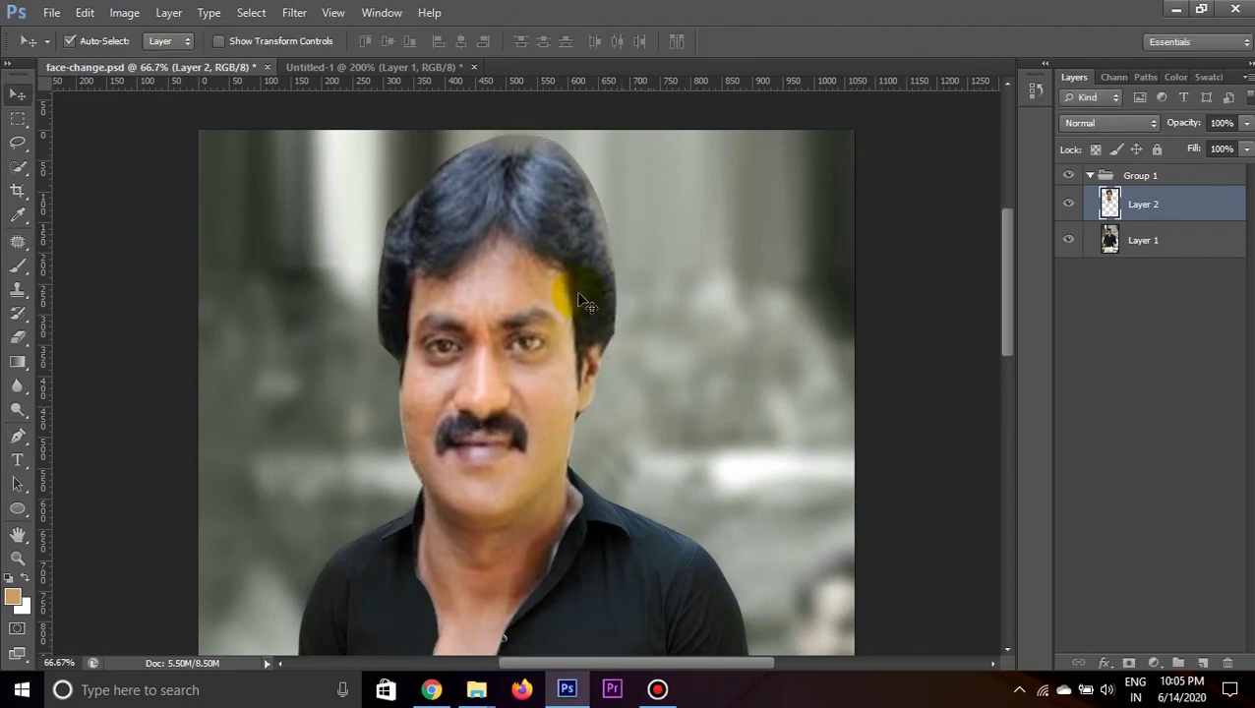
# Scroll up and down to inspect the pasted face over the black-shirted body.
pyautogui.scroll(1, 581, 322)
pyautogui.scroll(2, 566, 315)
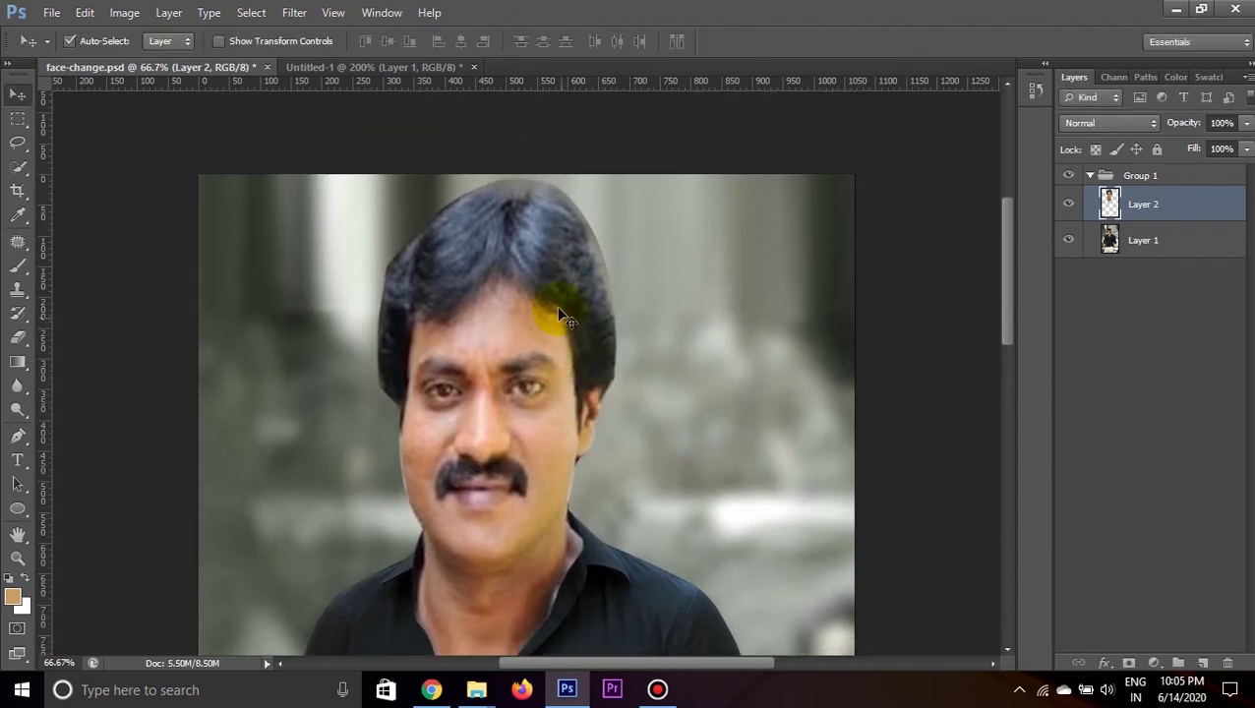
pyautogui.scroll(-3, 560, 335)
pyautogui.scroll(-3, 553, 331)
pyautogui.scroll(-2, 553, 336)
pyautogui.scroll(-1, 553, 336)
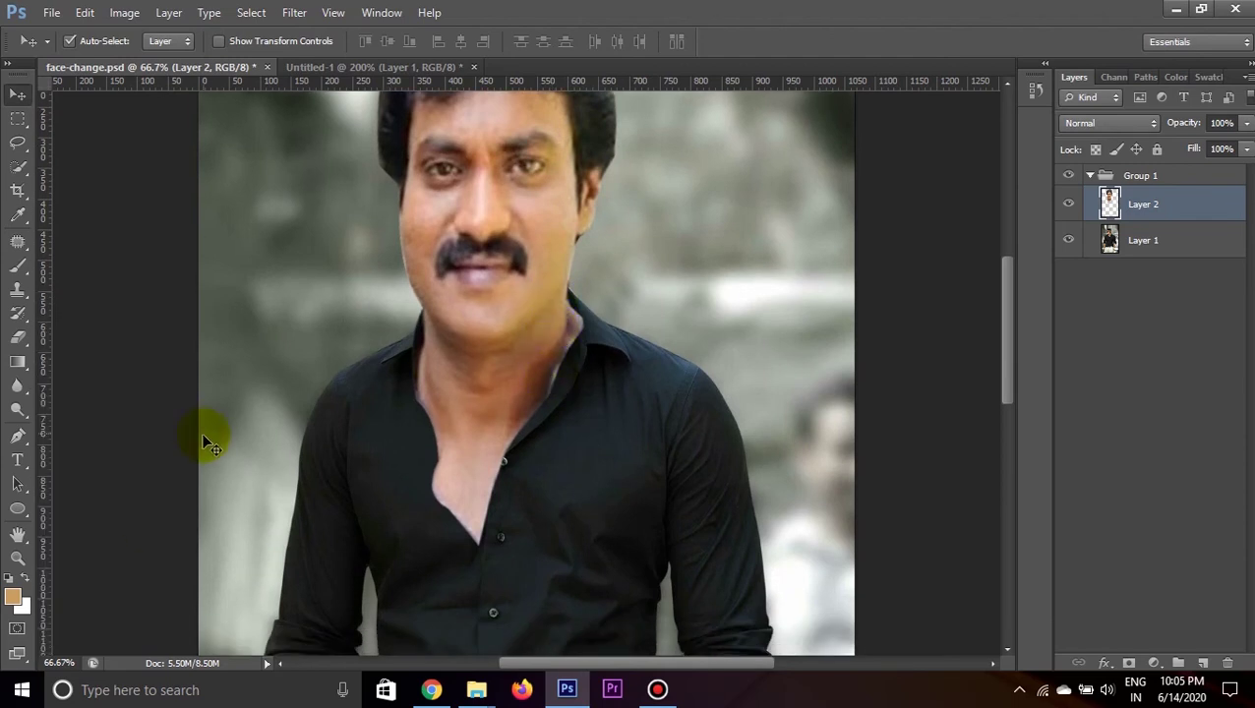
pyautogui.scroll(3, 556, 403)
pyautogui.scroll(3, 559, 407)
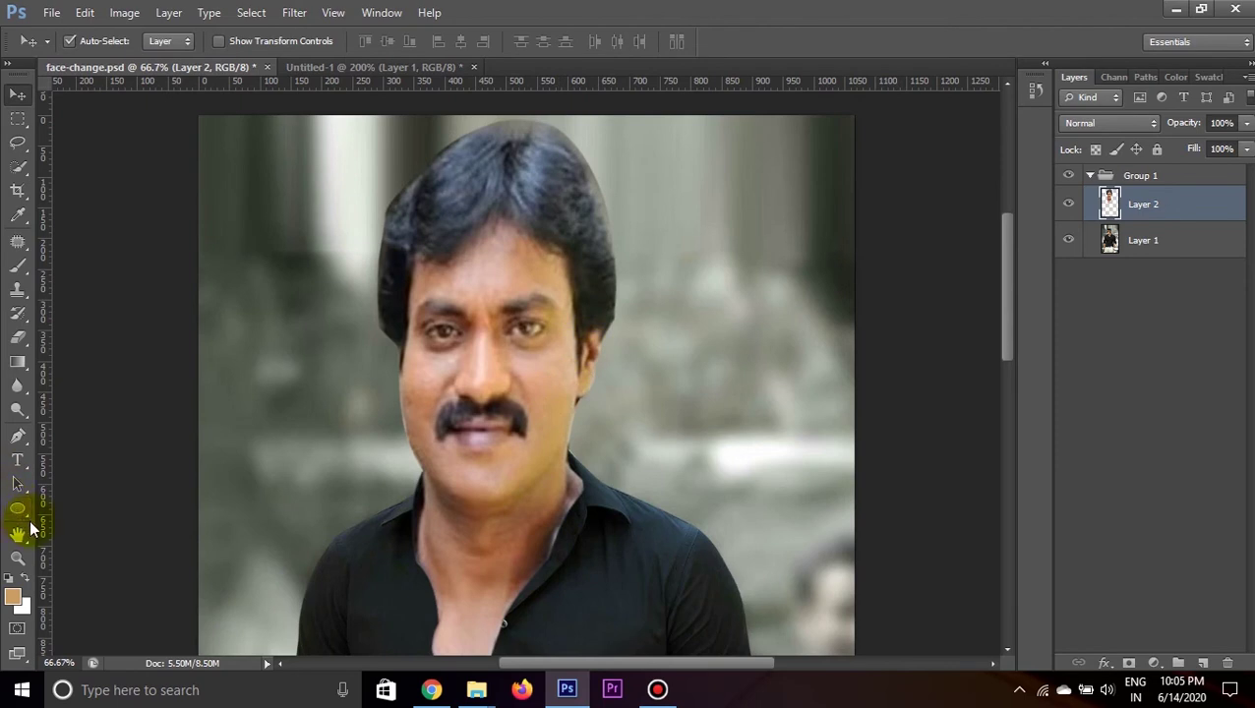
# Select the standard Eraser Tool for cleaning up the pasted face layer.
pyautogui.press('e')
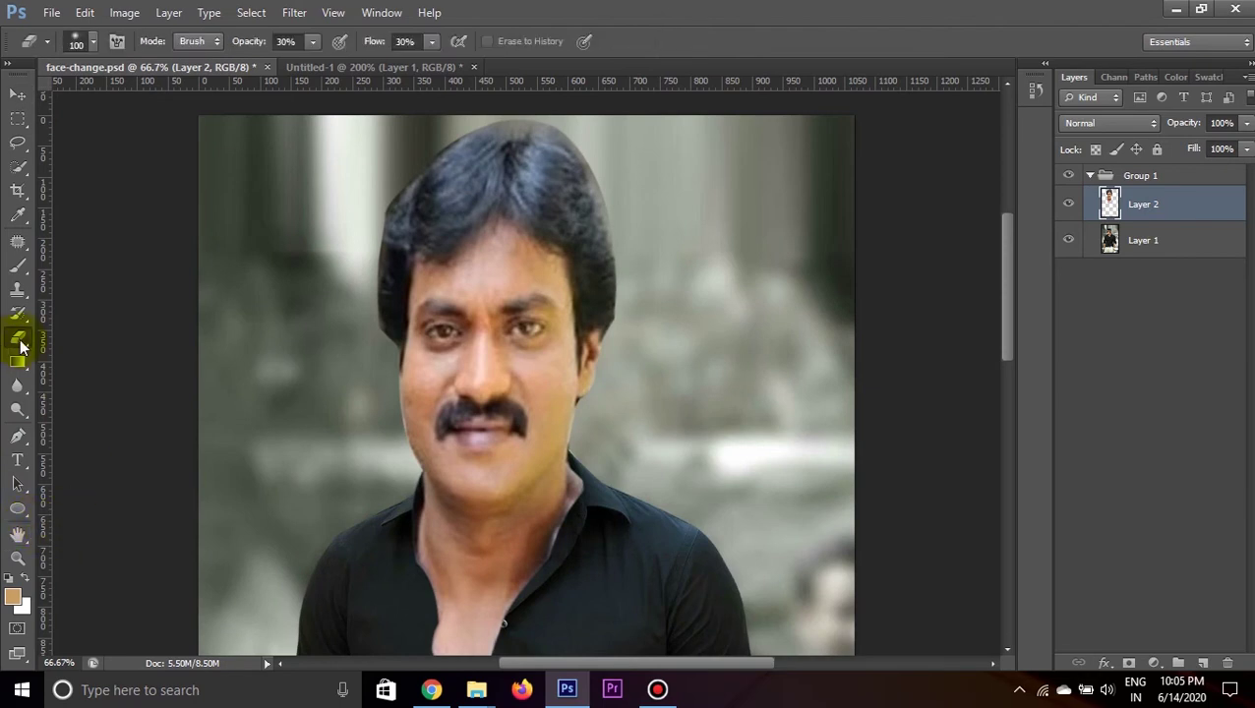
pyautogui.rightClick(20, 345)
pyautogui.click(87, 333)
pyautogui.scroll(-3, 505, 364)
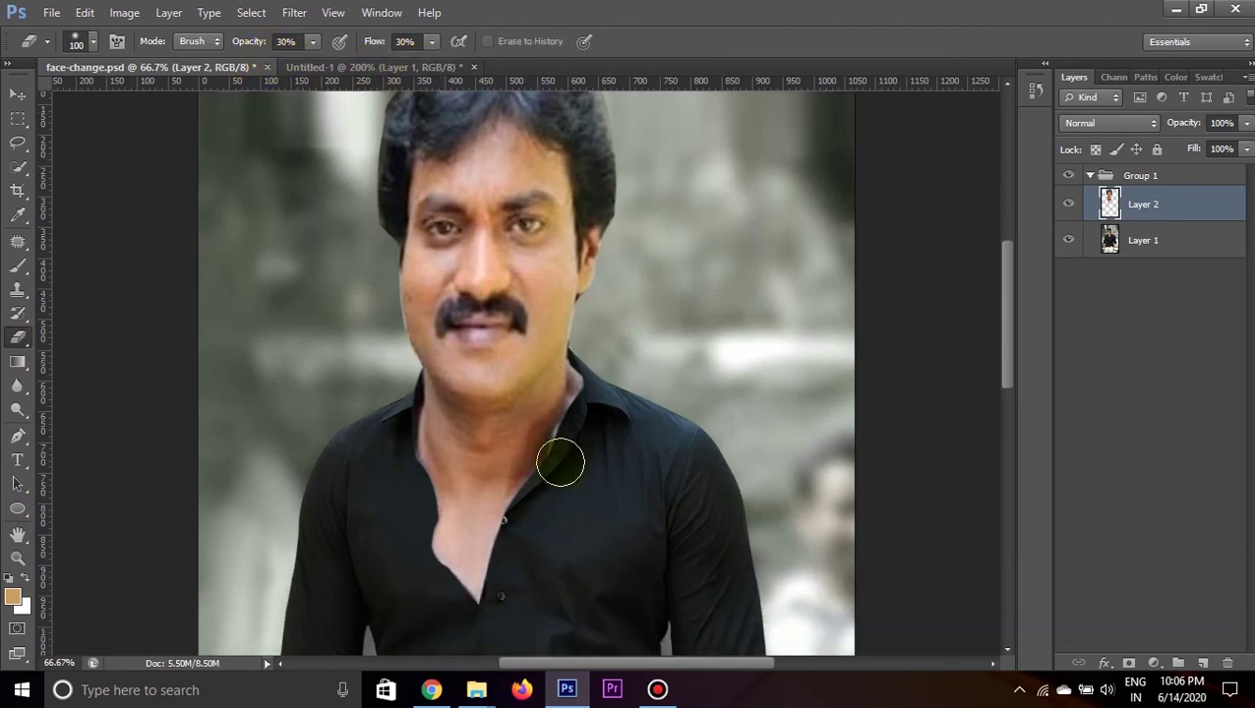
pyautogui.scroll(-1, 532, 388)
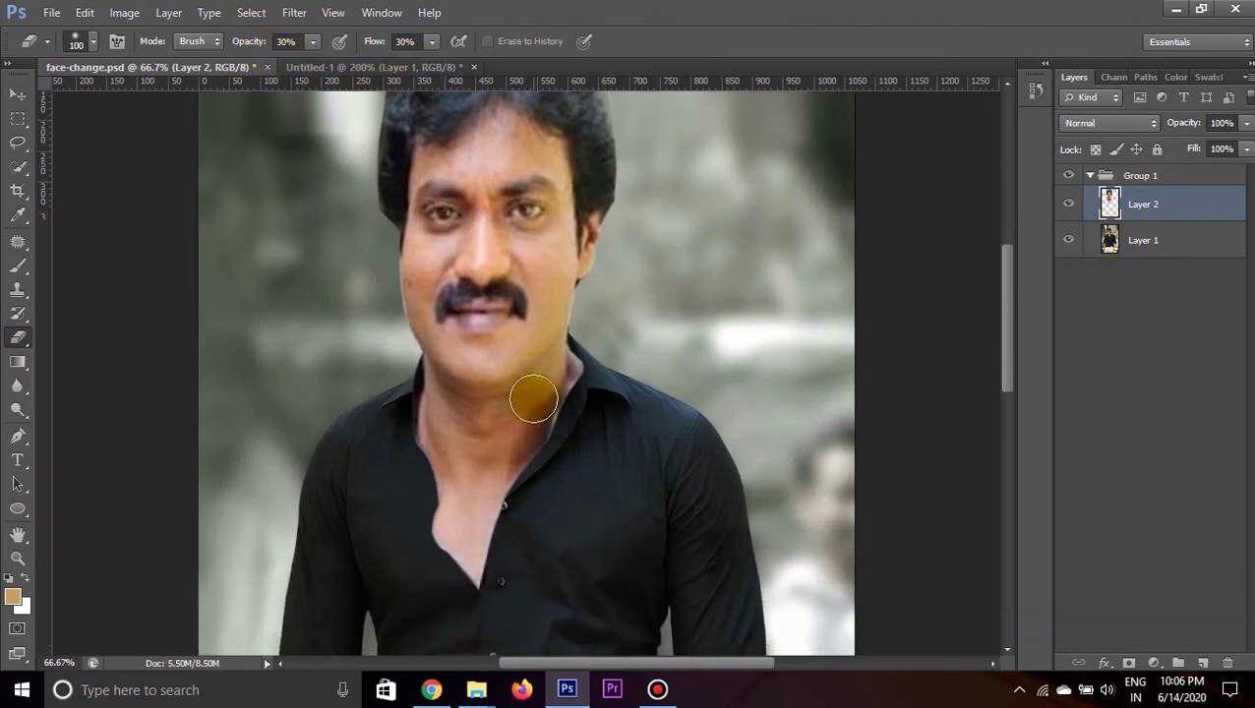
pyautogui.scroll(-1, 535, 400)
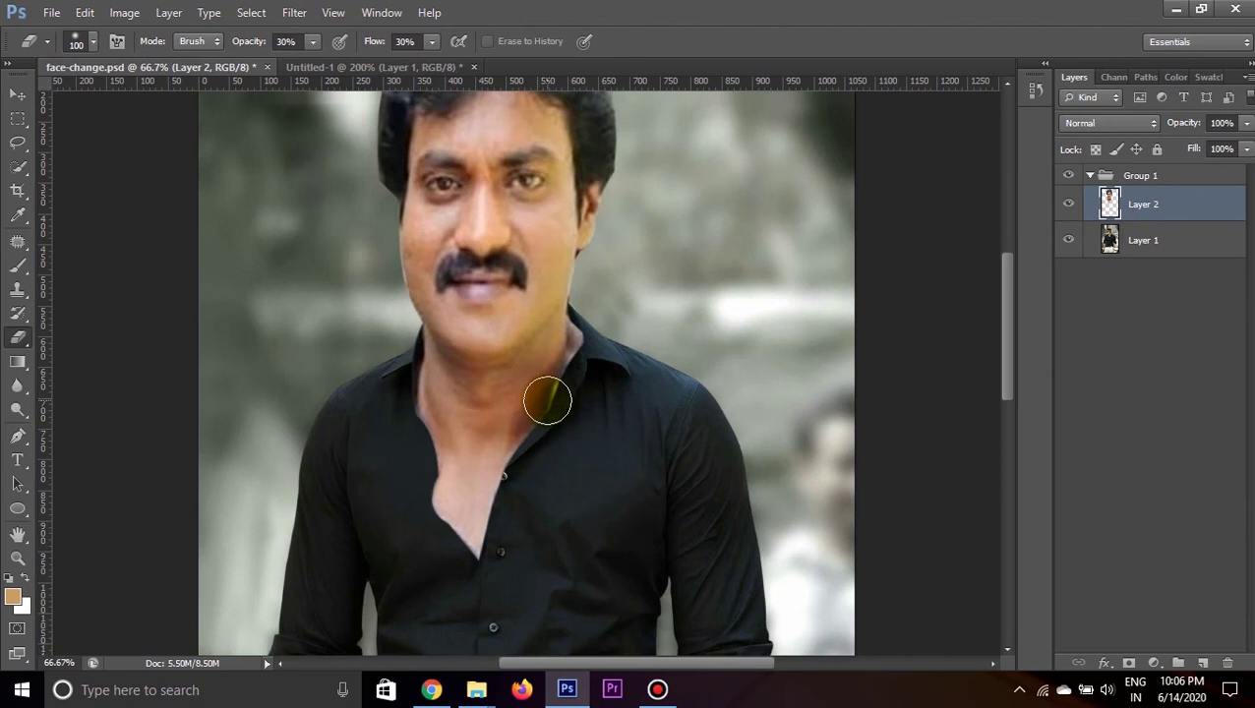
pyautogui.scroll(-1, 517, 544)
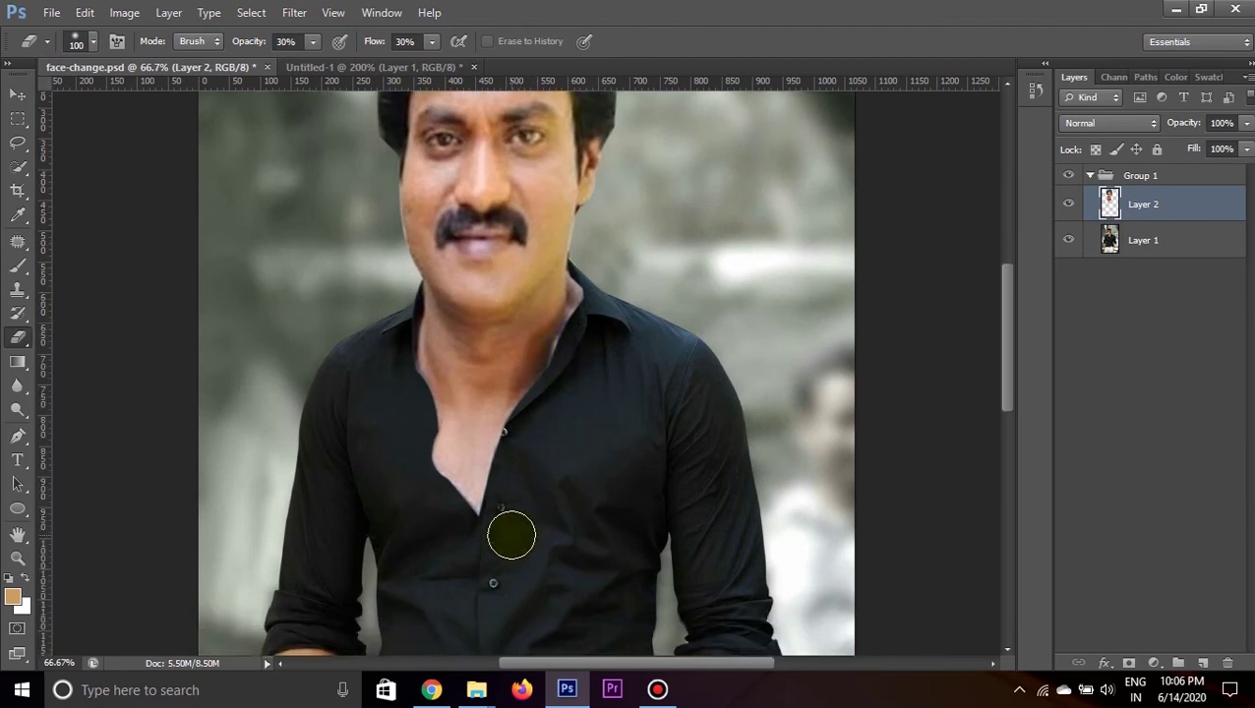
pyautogui.scroll(-1, 509, 532)
# Erase the pasted blue shirt around the chest opening.
pyautogui.moveTo(499, 525)
pyautogui.mouseDown()
pyautogui.moveTo(449, 439)
pyautogui.moveTo(473, 464)
pyautogui.mouseUp()
pyautogui.moveTo(443, 412); pyautogui.dragTo(476, 476)
pyautogui.moveTo(420, 383); pyautogui.dragTo(495, 476)
pyautogui.moveTo(442, 406)
pyautogui.mouseDown()
pyautogui.moveTo(428, 396)
pyautogui.moveTo(482, 453)
pyautogui.moveTo(439, 370)
pyautogui.moveTo(541, 465)
pyautogui.moveTo(412, 367)
pyautogui.moveTo(423, 359)
pyautogui.moveTo(464, 404)
pyautogui.moveTo(404, 303)
pyautogui.moveTo(510, 406)
pyautogui.moveTo(538, 524)
pyautogui.moveTo(410, 381)
pyautogui.moveTo(430, 426)
pyautogui.moveTo(490, 476)
pyautogui.moveTo(412, 361)
pyautogui.moveTo(459, 433)
pyautogui.moveTo(498, 457)
pyautogui.moveTo(505, 400)
pyautogui.mouseUp()
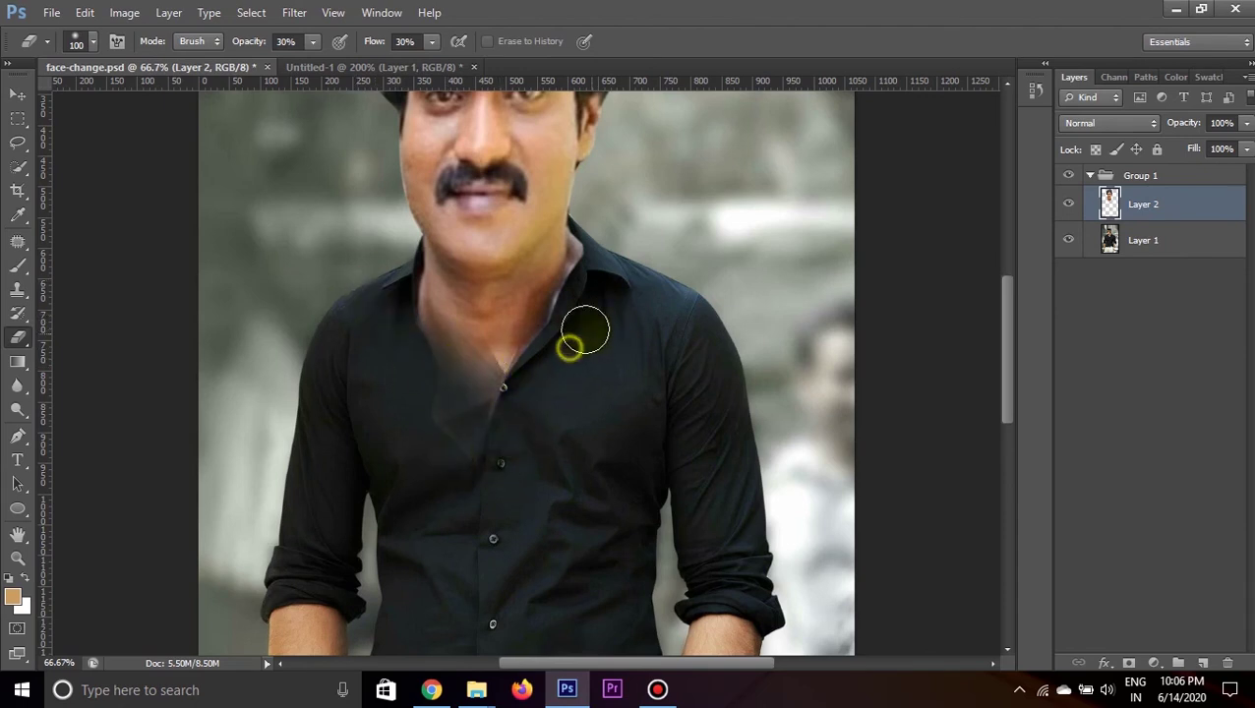
# Erase pasted shirt along the collar line and neck sides, blending into the collar V.
pyautogui.moveTo(634, 302)
pyautogui.mouseDown()
pyautogui.moveTo(420, 463)
pyautogui.moveTo(585, 356)
pyautogui.mouseUp()
pyautogui.moveTo(590, 293)
pyautogui.mouseDown()
pyautogui.moveTo(664, 246)
pyautogui.moveTo(582, 291)
pyautogui.mouseUp()
pyautogui.moveTo(452, 451)
pyautogui.mouseDown()
pyautogui.moveTo(440, 327)
pyautogui.moveTo(374, 337)
pyautogui.mouseUp()
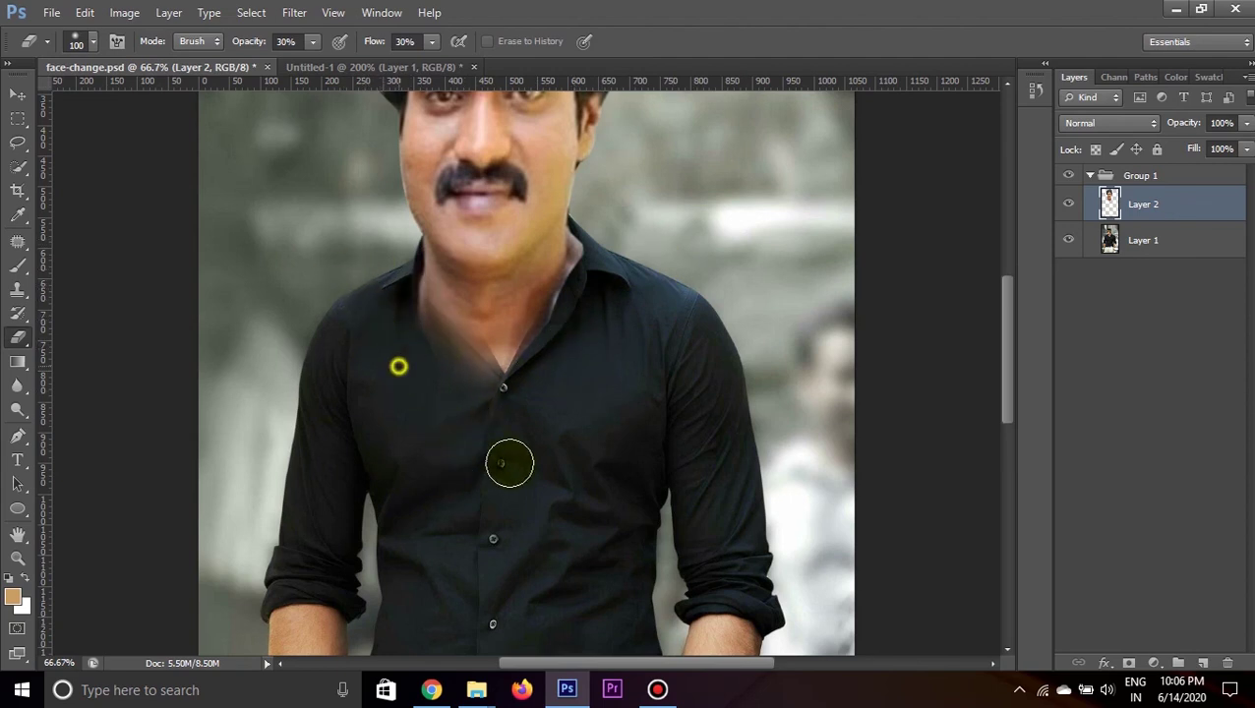
pyautogui.moveTo(443, 359)
pyautogui.mouseDown()
pyautogui.moveTo(620, 347)
pyautogui.moveTo(672, 314)
pyautogui.moveTo(541, 369)
pyautogui.moveTo(576, 348)
pyautogui.moveTo(612, 253)
pyautogui.mouseUp()
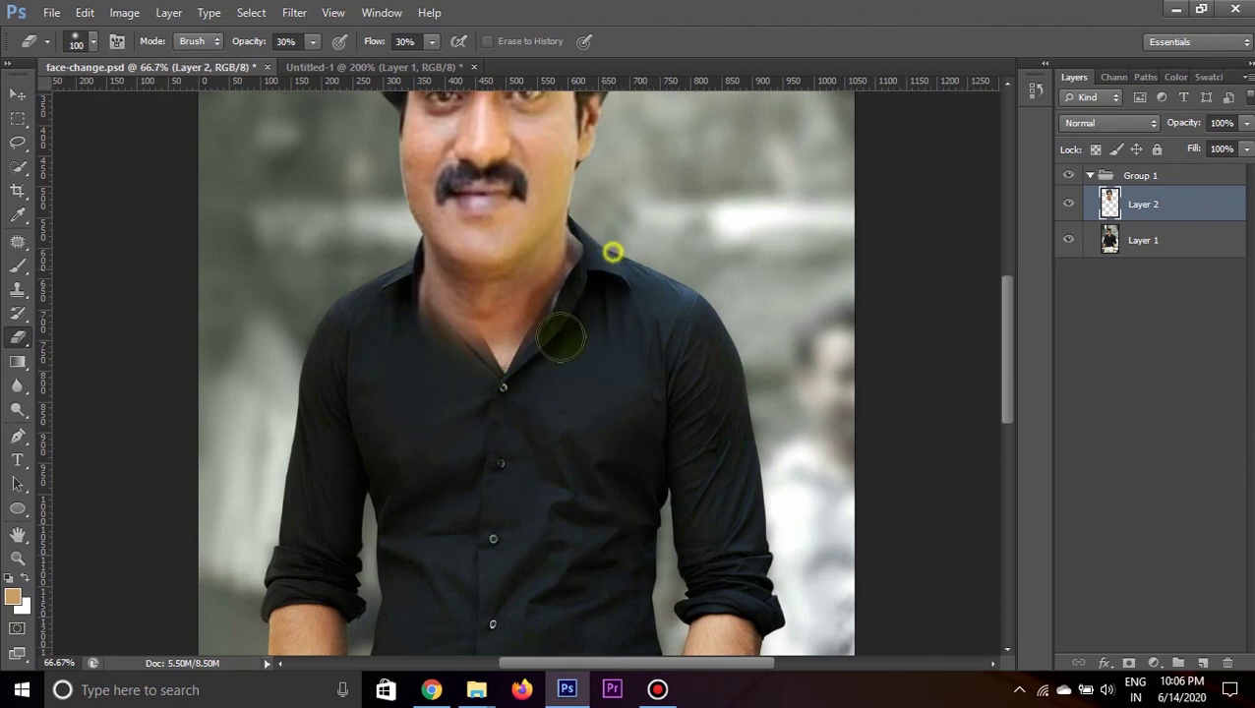
pyautogui.moveTo(563, 330)
pyautogui.mouseDown()
pyautogui.moveTo(406, 294)
pyautogui.moveTo(370, 269)
pyautogui.moveTo(376, 259)
pyautogui.moveTo(409, 339)
pyautogui.moveTo(475, 347)
pyautogui.moveTo(568, 412)
pyautogui.mouseUp()
pyautogui.moveTo(359, 281)
pyautogui.mouseDown()
pyautogui.moveTo(393, 267)
pyautogui.moveTo(482, 346)
pyautogui.moveTo(423, 308)
pyautogui.mouseUp()
# Erase along the left and right collar edges of Layer 2 to smooth the neck shading.
pyautogui.scroll(3, 423, 383)
pyautogui.moveTo(428, 423)
pyautogui.mouseDown()
pyautogui.moveTo(448, 414)
pyautogui.moveTo(419, 401)
pyautogui.moveTo(453, 406)
pyautogui.moveTo(375, 362)
pyautogui.moveTo(426, 400)
pyautogui.moveTo(394, 361)
pyautogui.mouseUp()
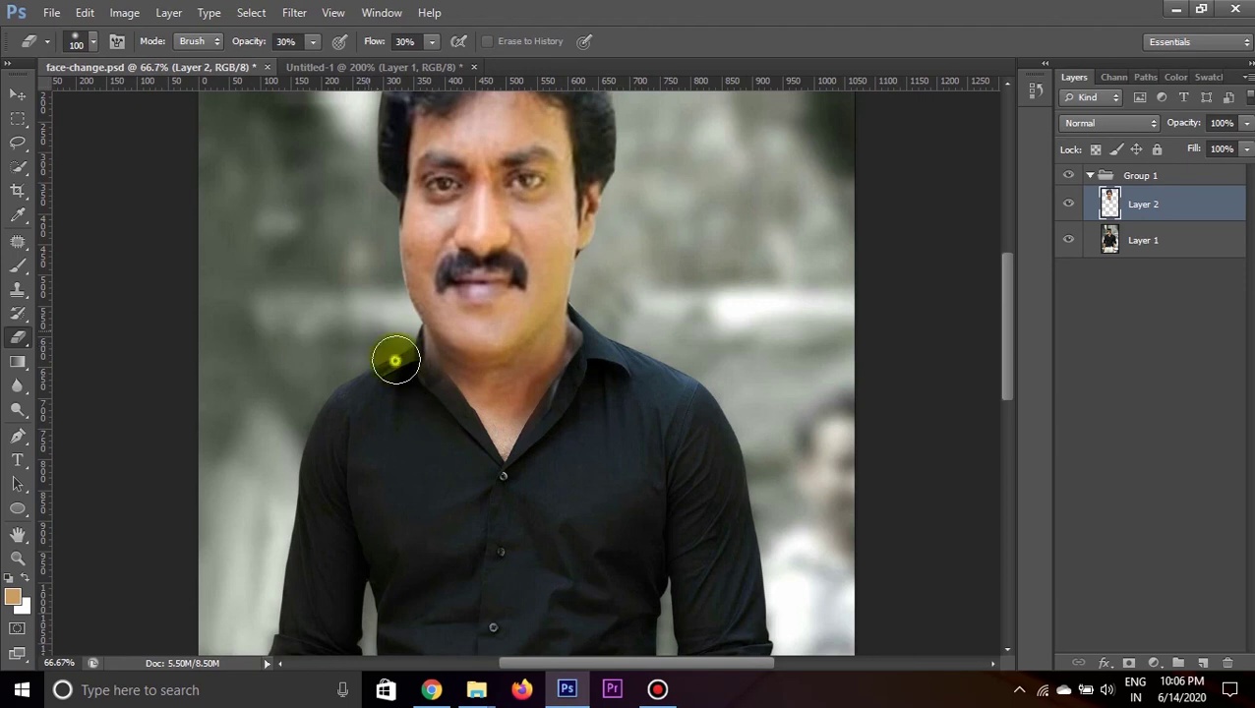
pyautogui.moveTo(434, 412)
pyautogui.mouseDown()
pyautogui.moveTo(465, 443)
pyautogui.moveTo(366, 359)
pyautogui.moveTo(393, 360)
pyautogui.mouseUp()
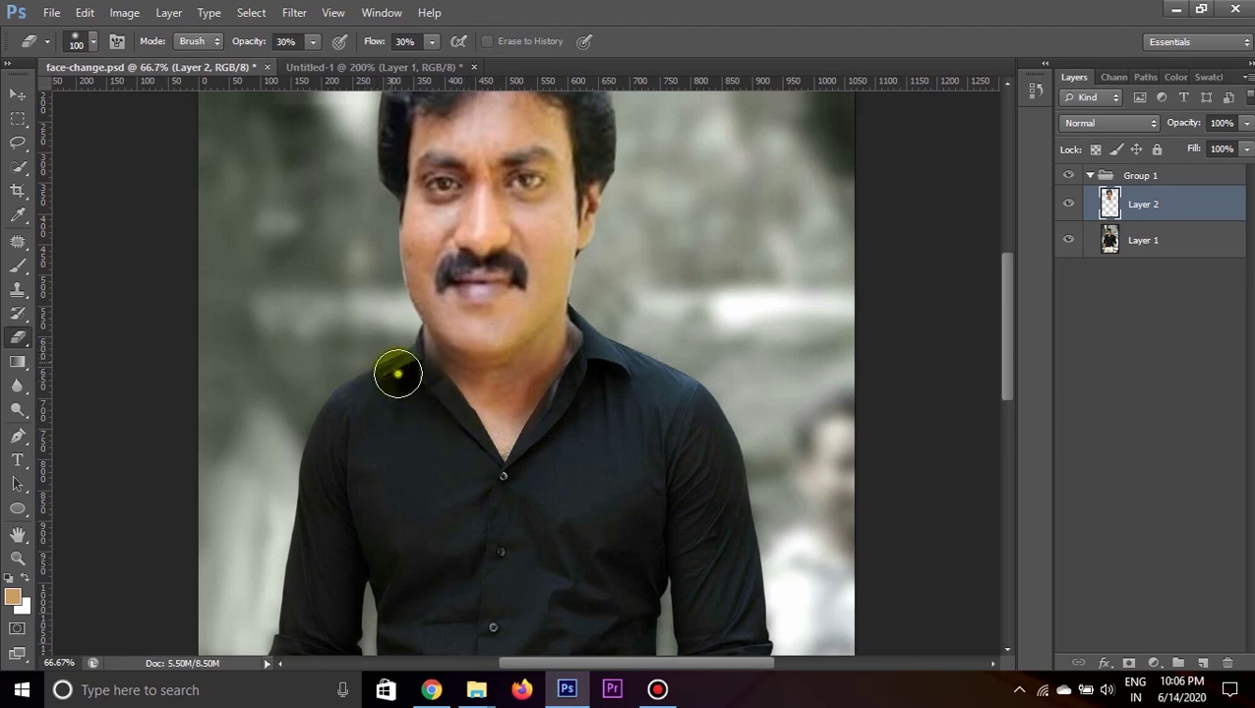
pyautogui.moveTo(572, 417)
pyautogui.mouseDown()
pyautogui.moveTo(628, 347)
pyautogui.moveTo(588, 364)
pyautogui.moveTo(622, 336)
pyautogui.moveTo(660, 356)
pyautogui.moveTo(624, 373)
pyautogui.moveTo(661, 284)
pyautogui.moveTo(613, 313)
pyautogui.moveTo(505, 440)
pyautogui.moveTo(410, 388)
pyautogui.moveTo(504, 454)
pyautogui.moveTo(378, 398)
pyautogui.moveTo(473, 433)
pyautogui.moveTo(375, 360)
pyautogui.moveTo(530, 481)
pyautogui.moveTo(485, 426)
pyautogui.moveTo(482, 437)
pyautogui.moveTo(360, 379)
pyautogui.moveTo(466, 420)
pyautogui.moveTo(592, 361)
pyautogui.mouseUp()
pyautogui.moveTo(413, 403); pyautogui.dragTo(387, 398)
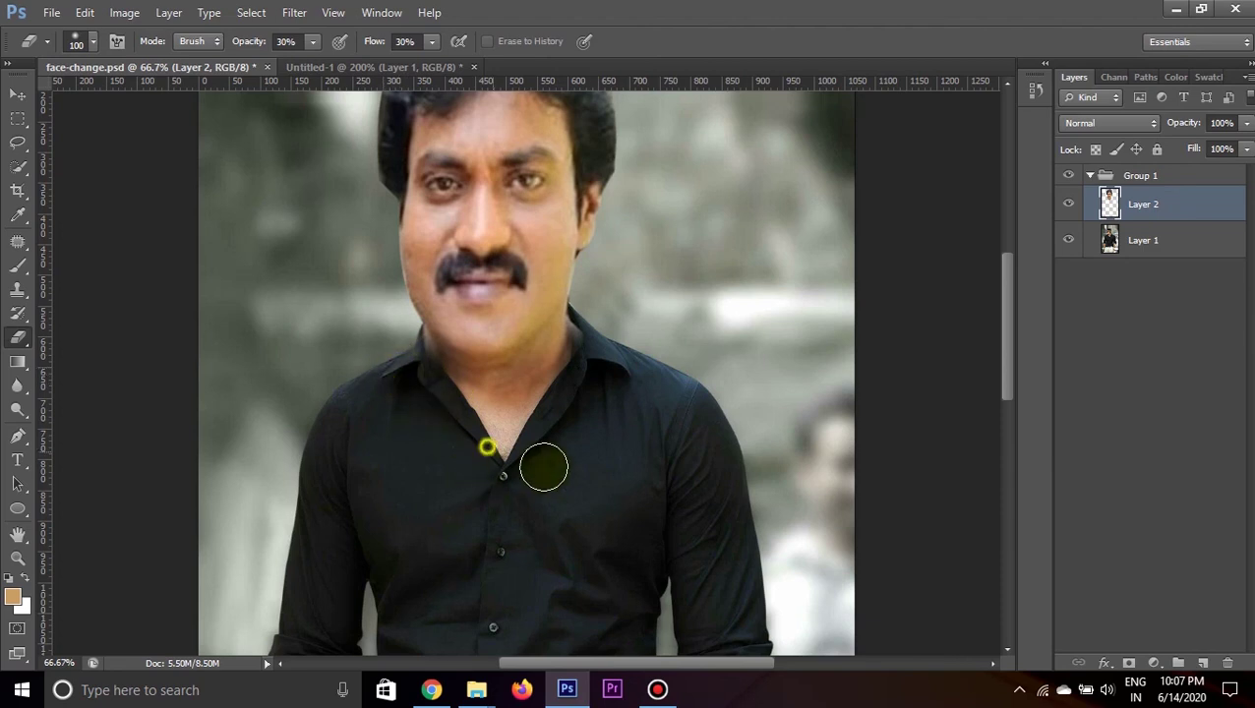
pyautogui.moveTo(594, 364)
pyautogui.mouseDown()
pyautogui.moveTo(619, 345)
pyautogui.moveTo(376, 359)
pyautogui.mouseUp()
pyautogui.moveTo(433, 400)
pyautogui.mouseDown()
pyautogui.moveTo(600, 339)
pyautogui.moveTo(633, 285)
pyautogui.mouseUp()
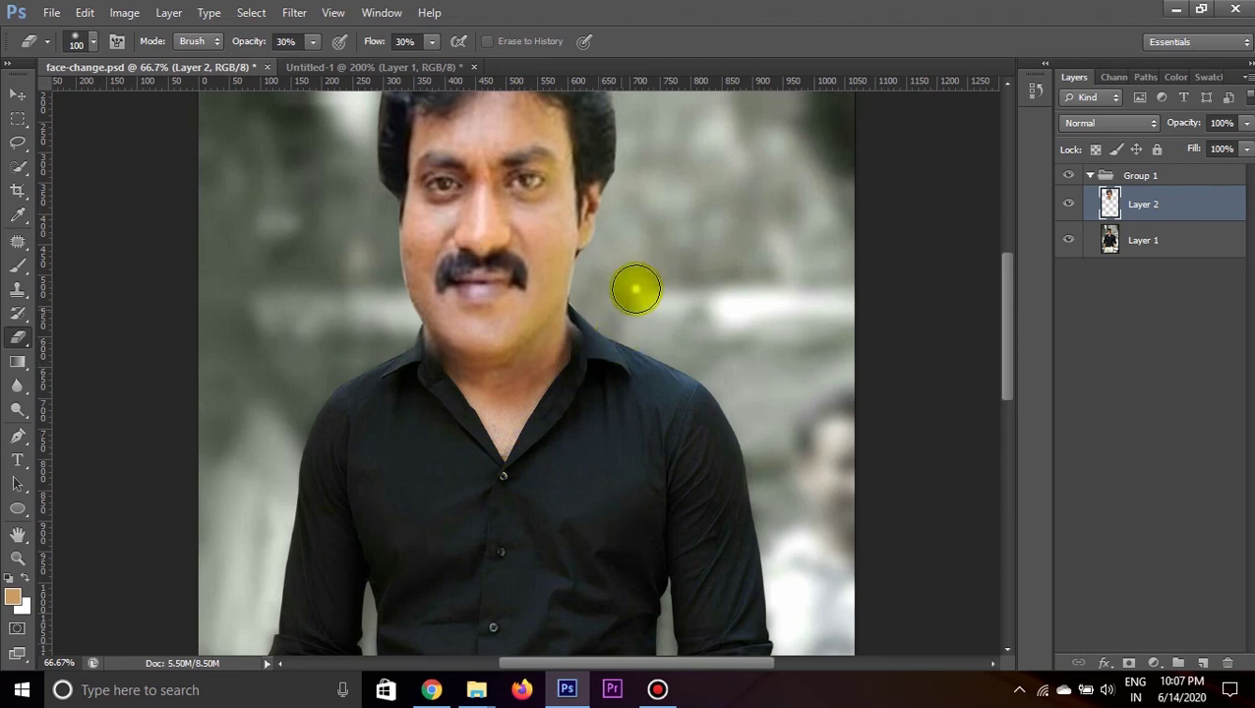
pyautogui.moveTo(426, 375); pyautogui.dragTo(386, 341)
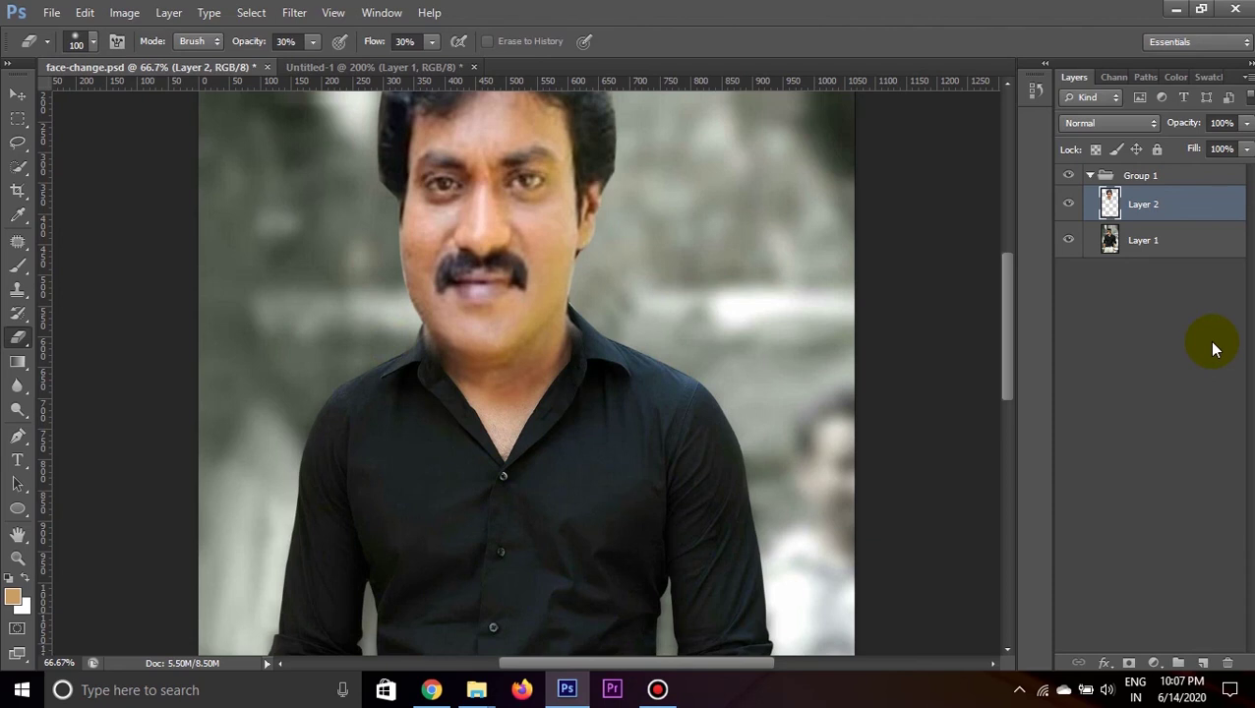
# Zoom out to 25% to view the entire finished composite.
pyautogui.hotkey('ctrl', '-')
pyautogui.hotkey('ctrl', '-')
pyautogui.hotkey('ctrl', '-')
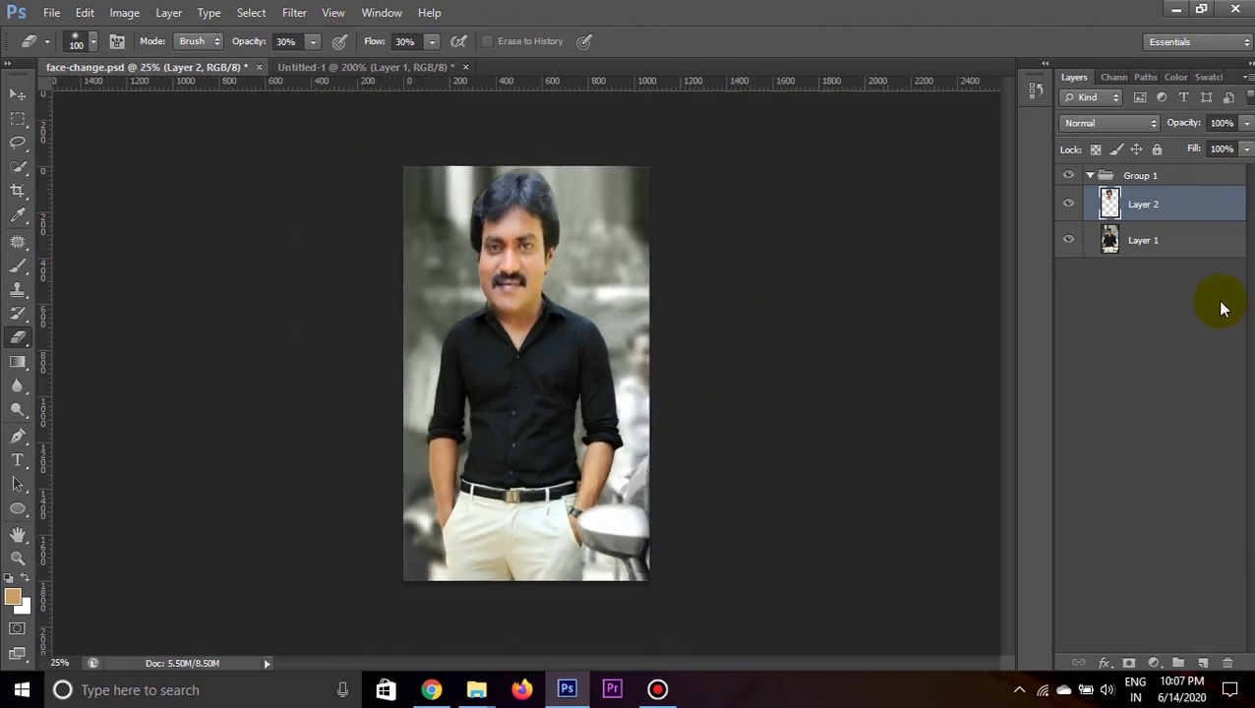